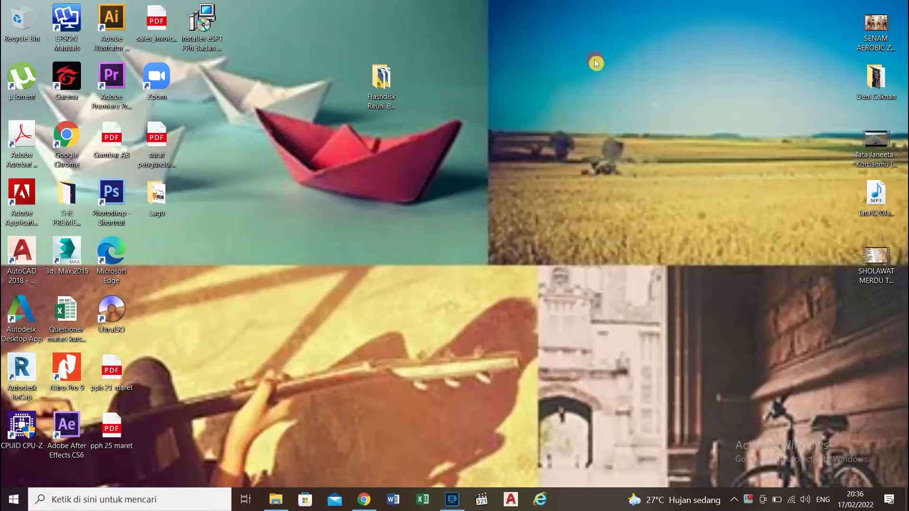
Self-extract the AutoCAD 2020 installer from E:\Software\AutoCAD 2020 into C:\Autodesk.
click(647, 190)
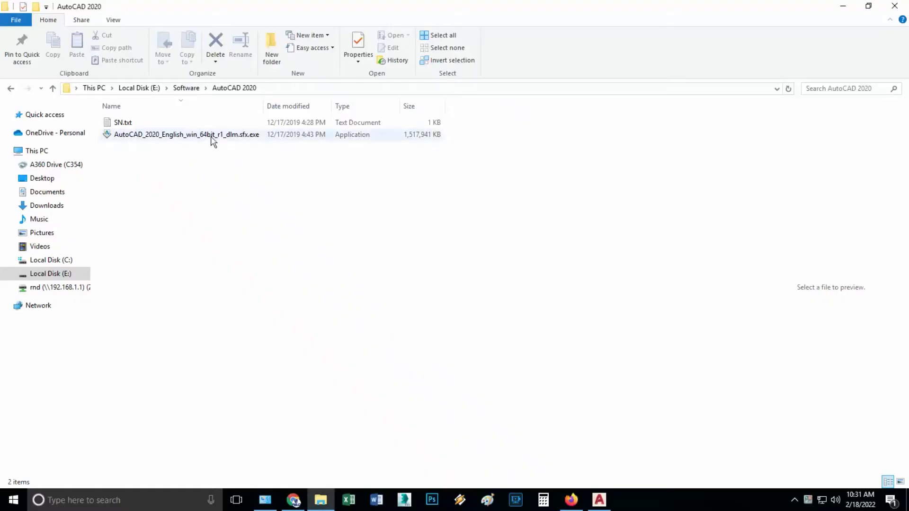
double_click(179, 135)
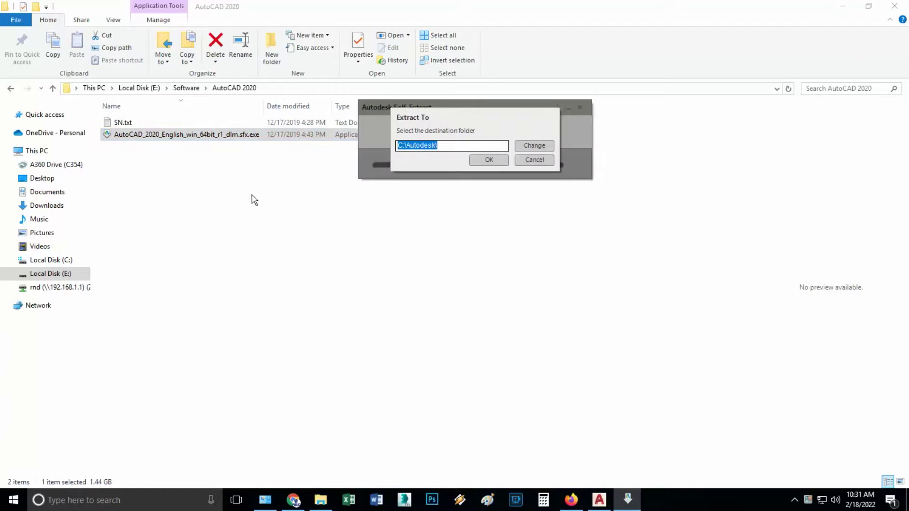
click(490, 161)
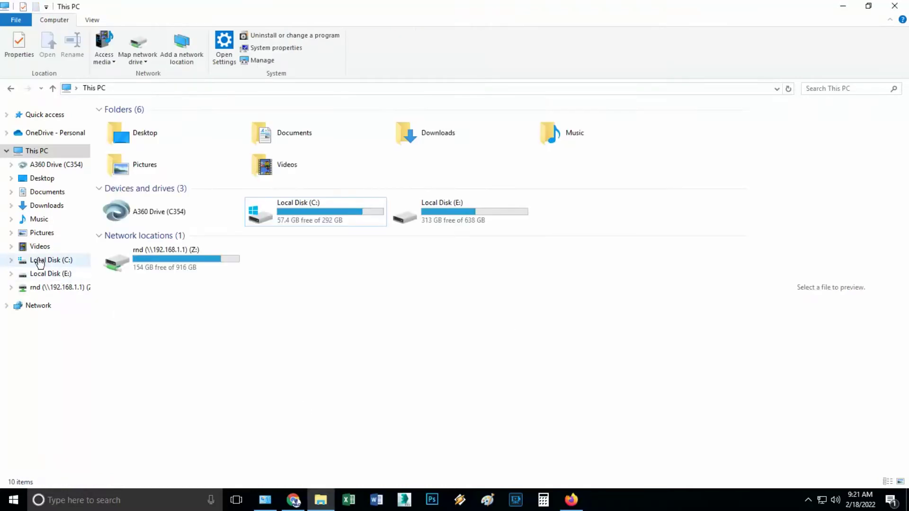
Run Setup.exe from C:\Autodesk\AutoCAD_2020_English_win_64bit_r1_dlm.
click(40, 262)
click(126, 124)
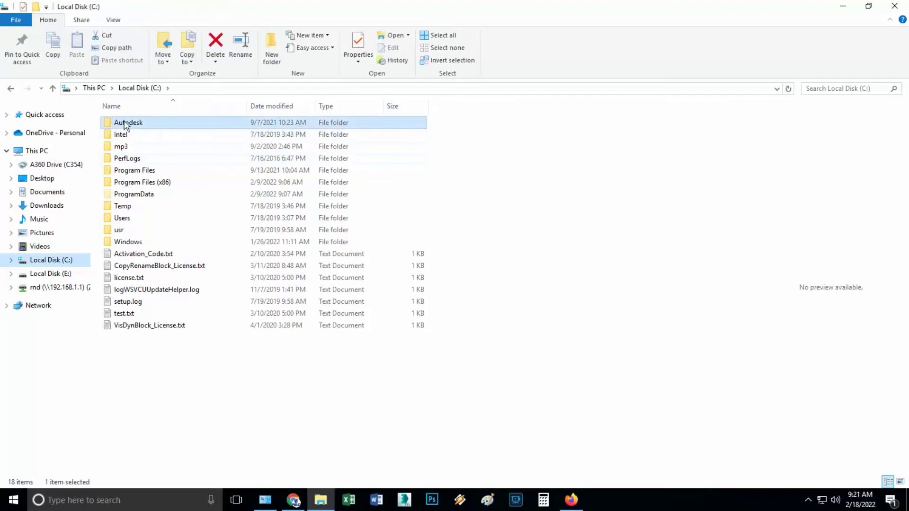
double_click(125, 124)
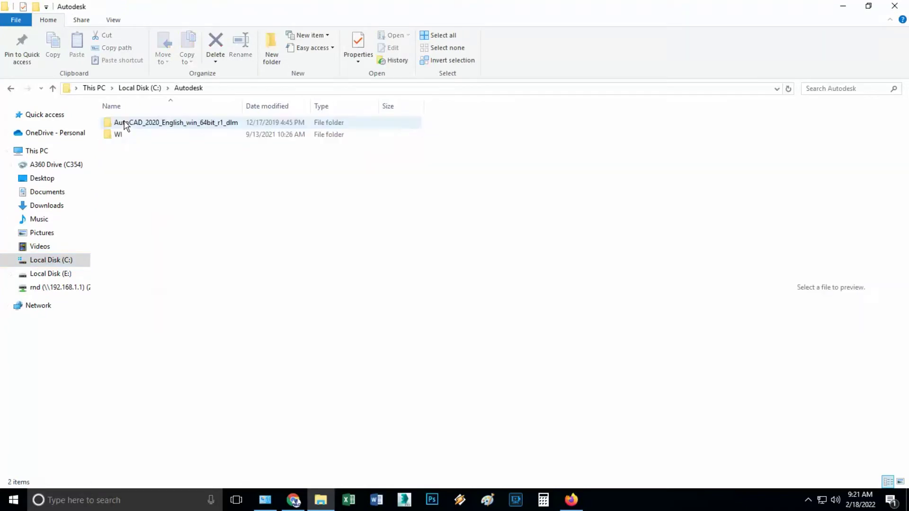
double_click(159, 122)
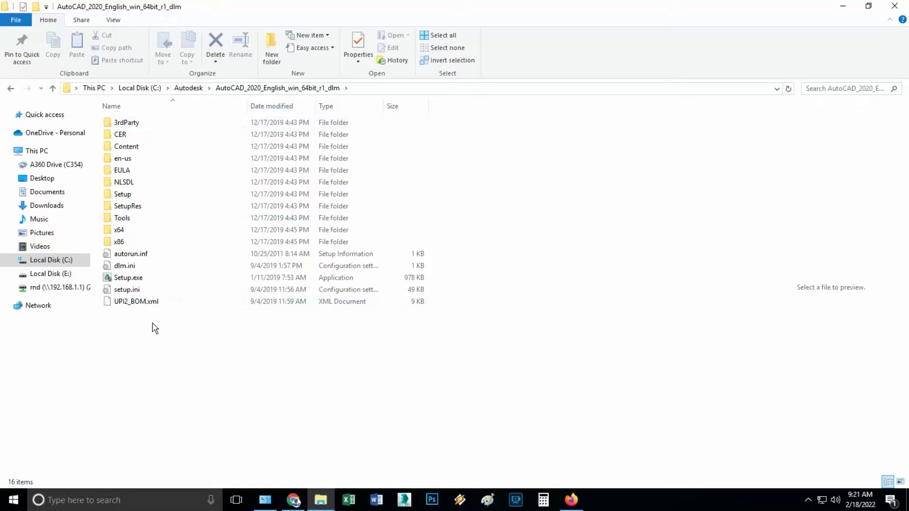
double_click(127, 280)
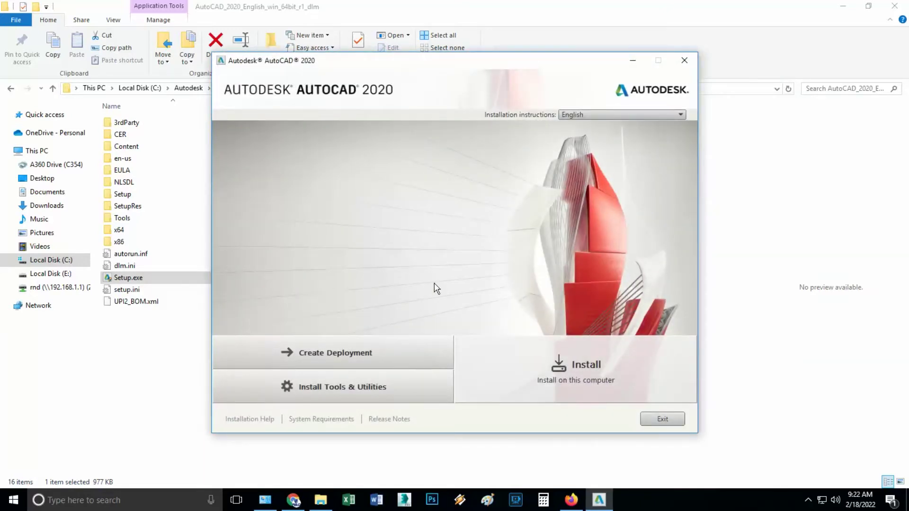
Start the install, pick Indonesia as region, accept the license, and continue to configuration.
click(588, 367)
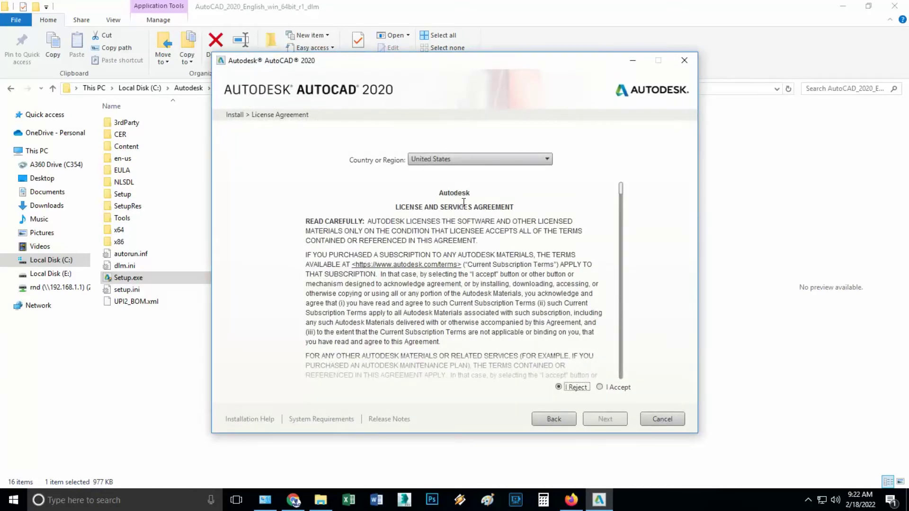
click(449, 158)
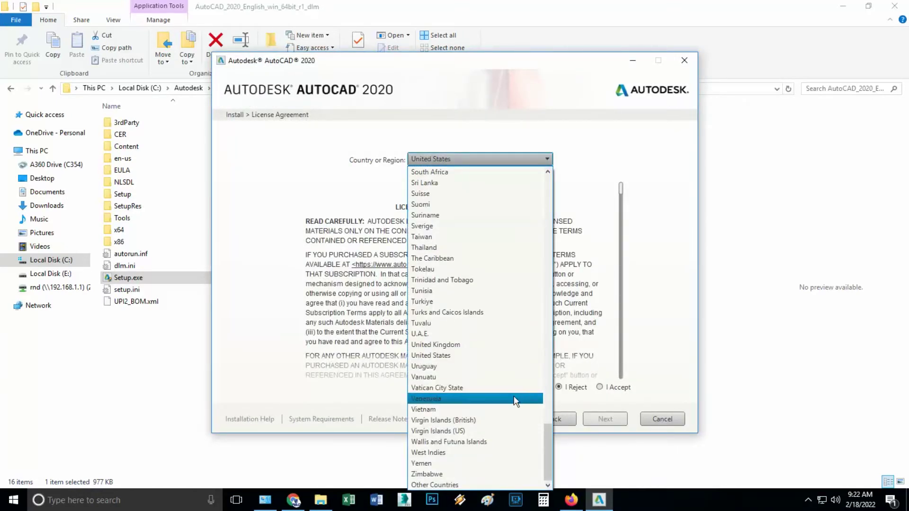
mouse_move(548, 434)
mouse_down()
mouse_move(556, 341)
mouse_move(520, 260)
mouse_up()
click(435, 191)
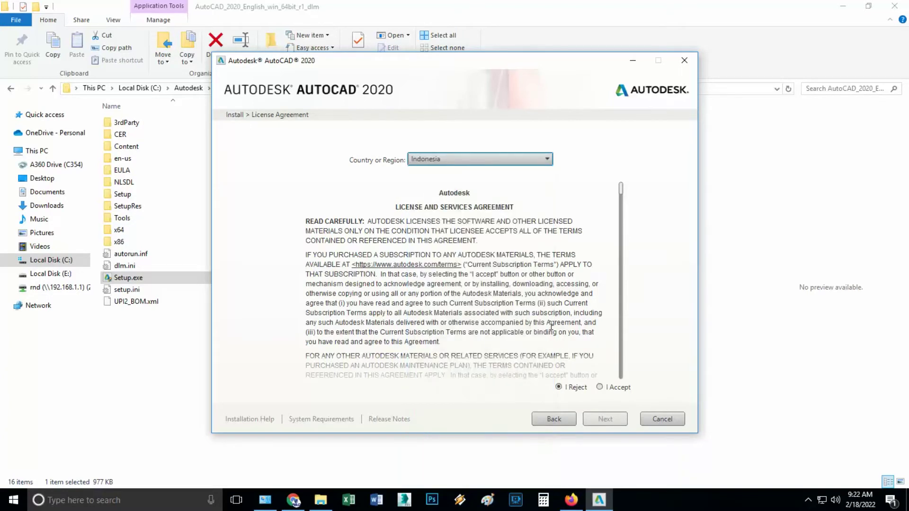
click(600, 388)
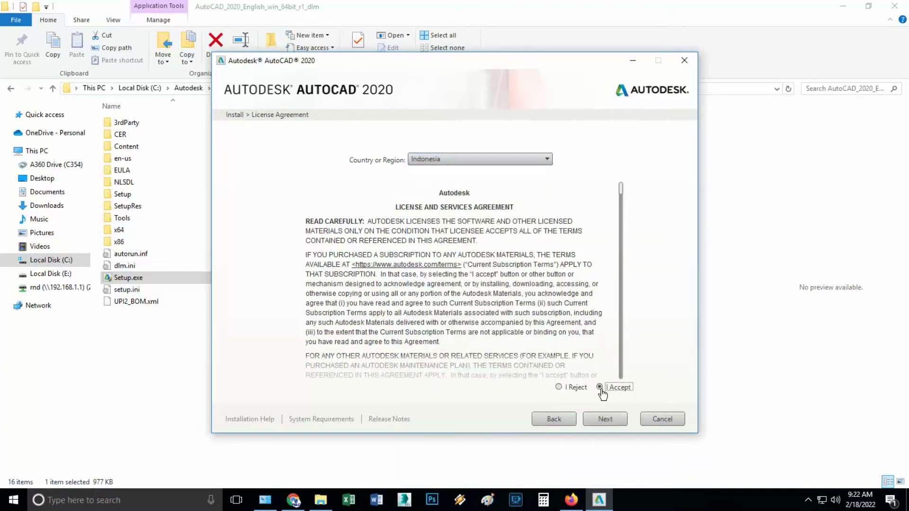
click(607, 421)
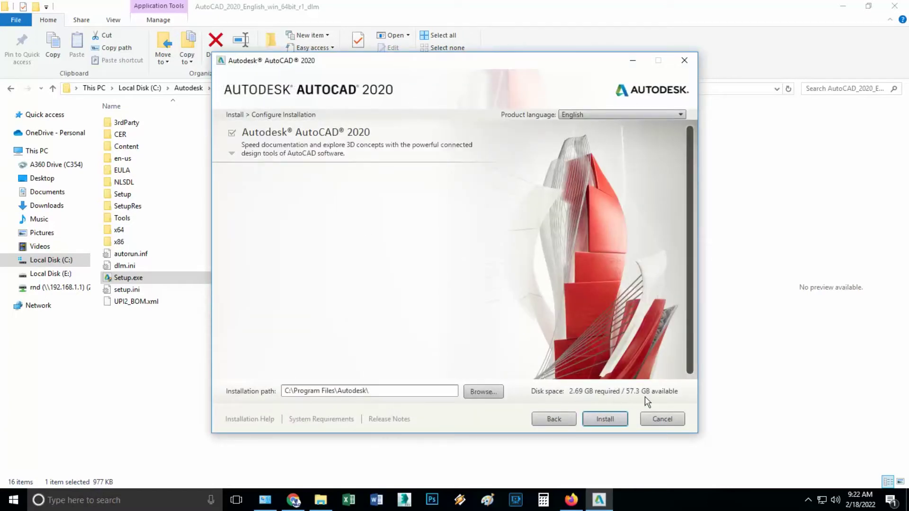
Install AutoCAD 2020 to C:\Program Files\Autodesk and close the finished installer.
click(606, 417)
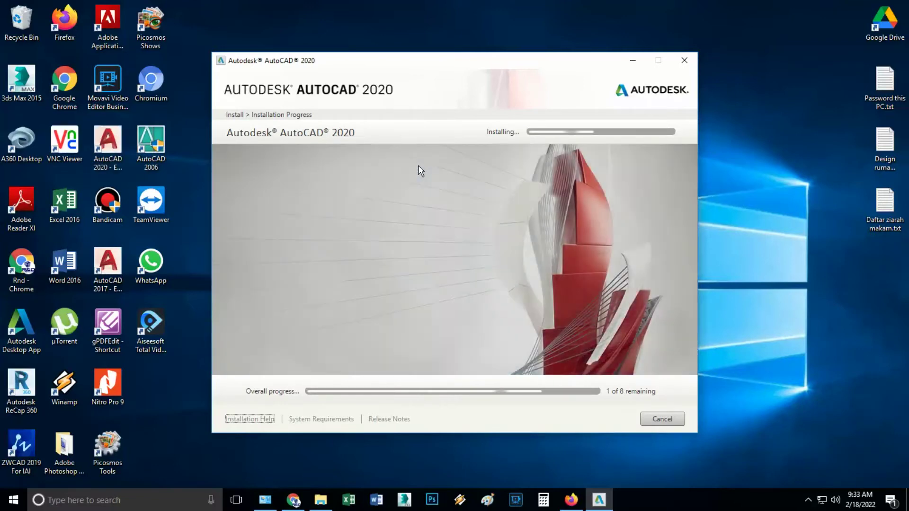
click(108, 142)
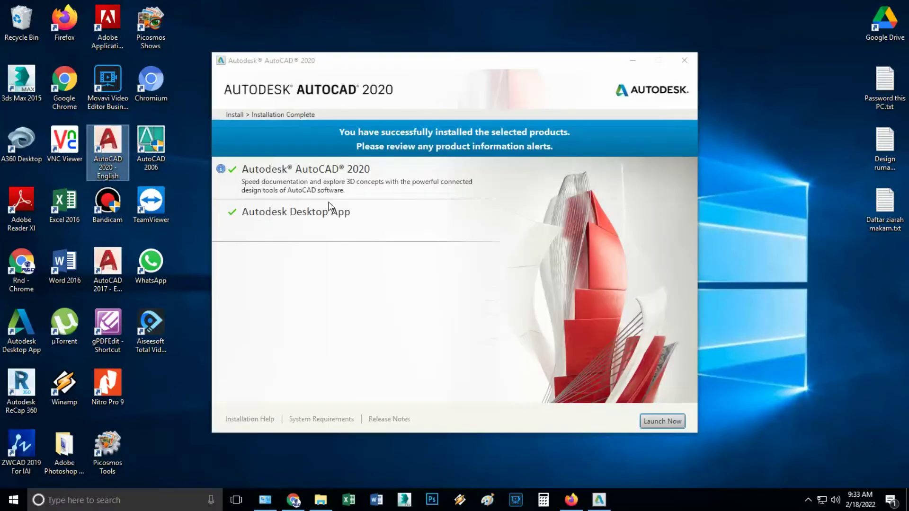
click(685, 60)
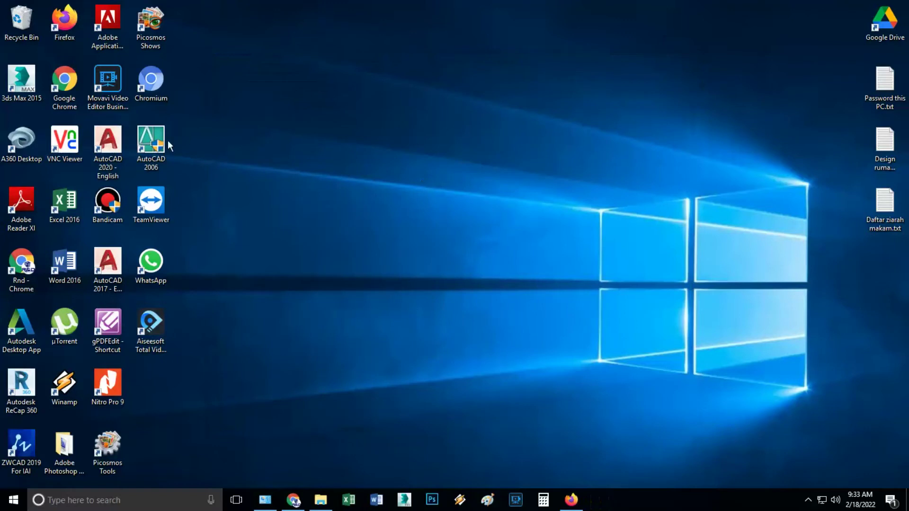
Launch AutoCAD 2020 from its desktop shortcut.
click(107, 142)
double_click(107, 143)
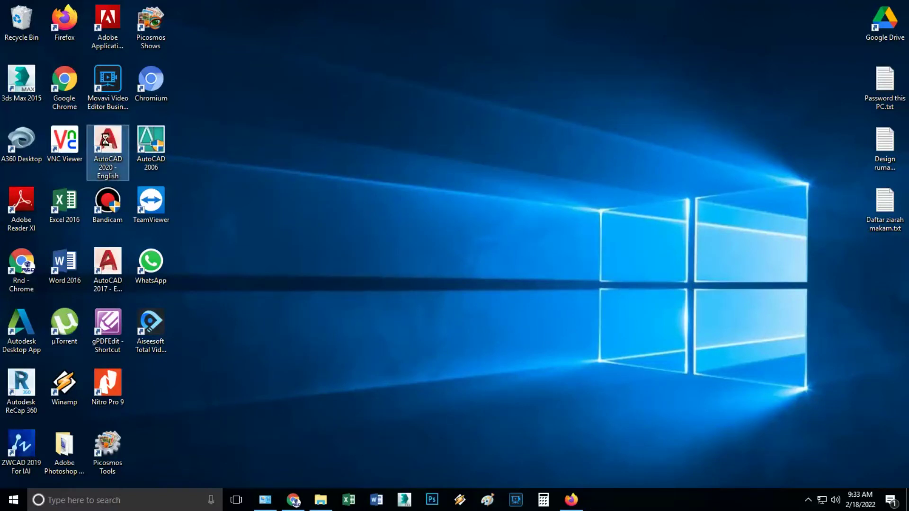
right_click(106, 140)
click(126, 147)
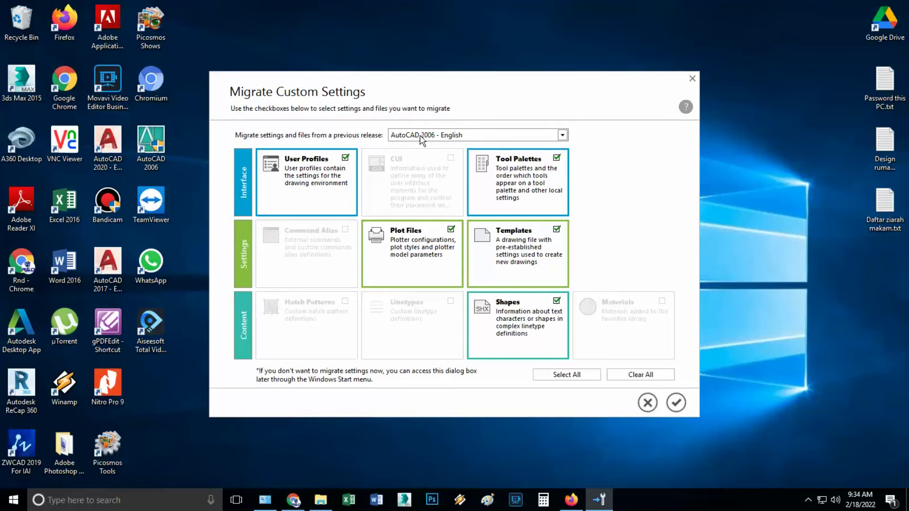
Migrate all AutoCAD 2006 custom settings and decline viewing the migration log.
click(585, 379)
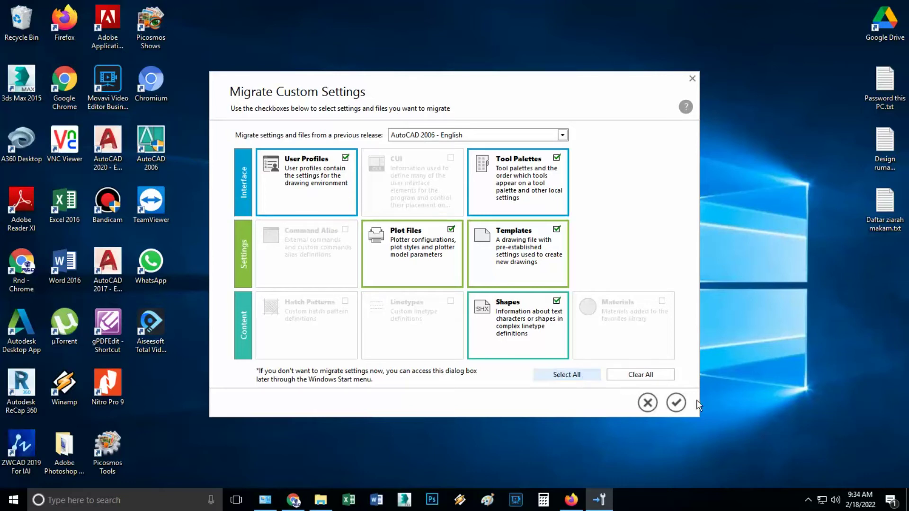
click(676, 403)
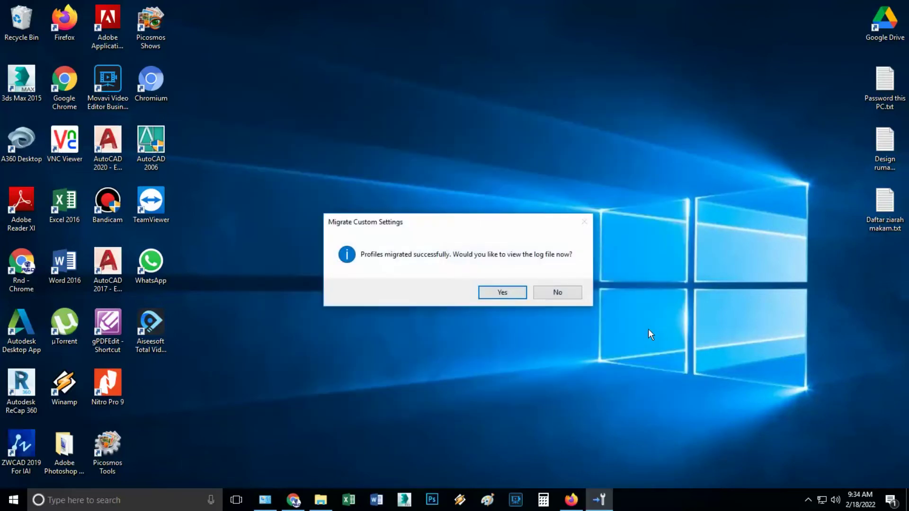
click(568, 296)
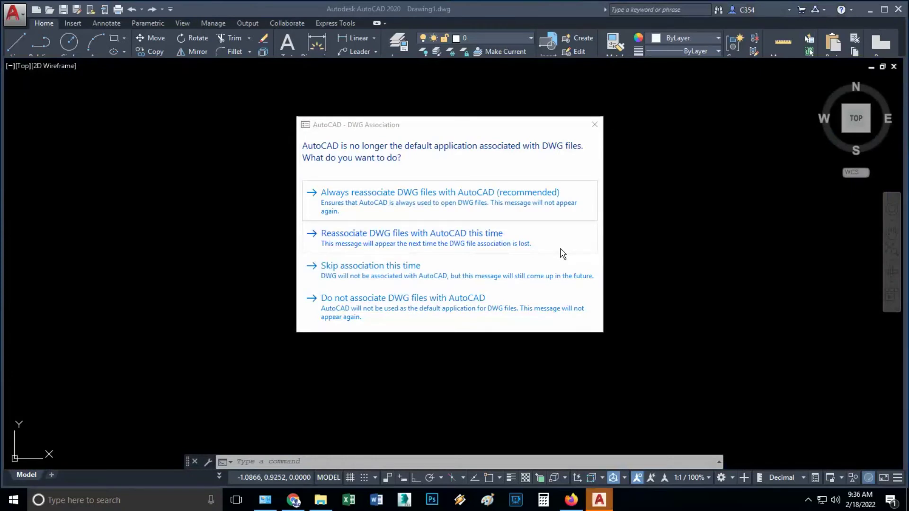
Always associate DWG files with AutoCAD, then activate using the serial number and product key.
click(443, 192)
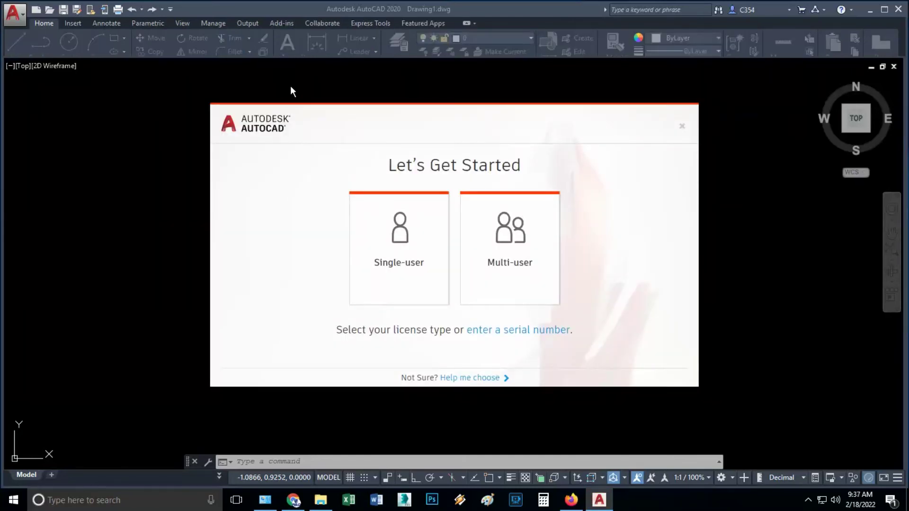
click(523, 331)
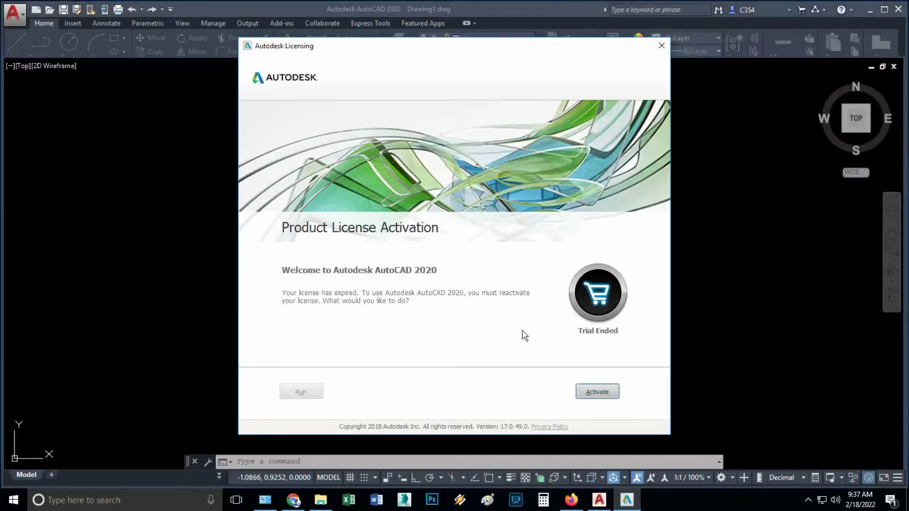
click(603, 396)
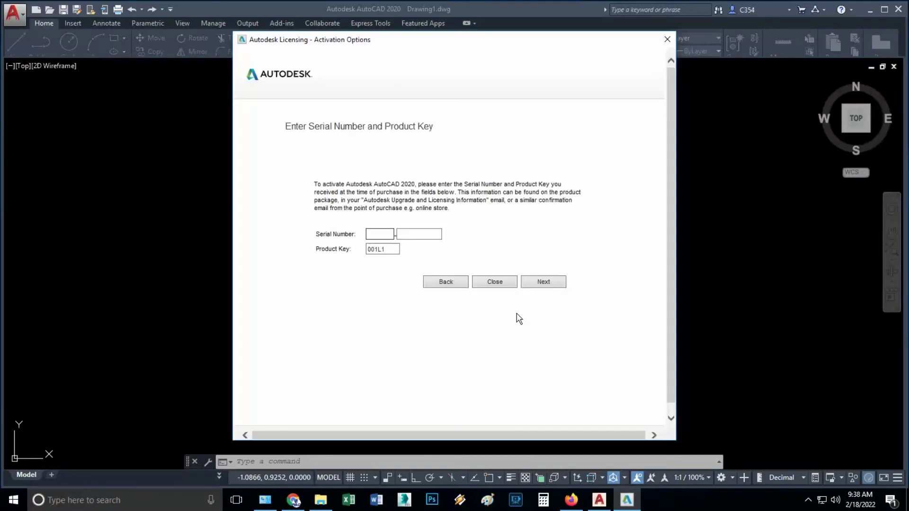
text(666)
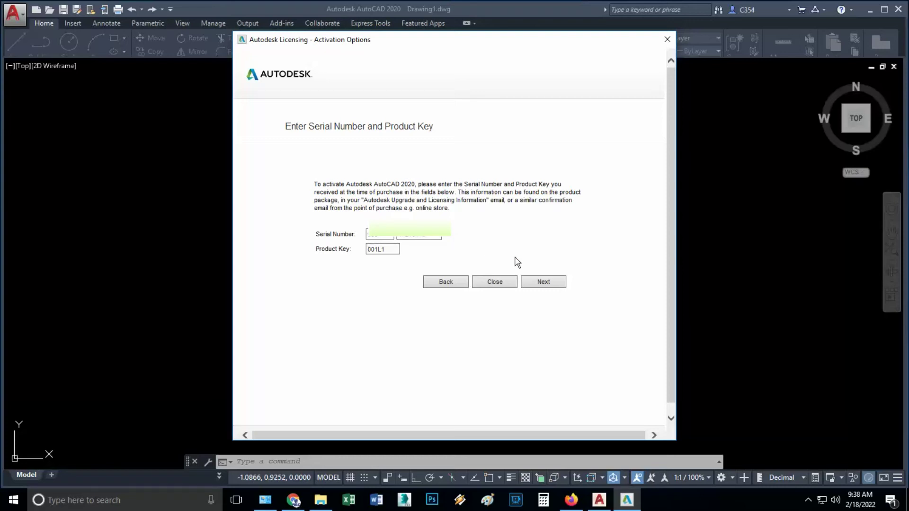
click(542, 280)
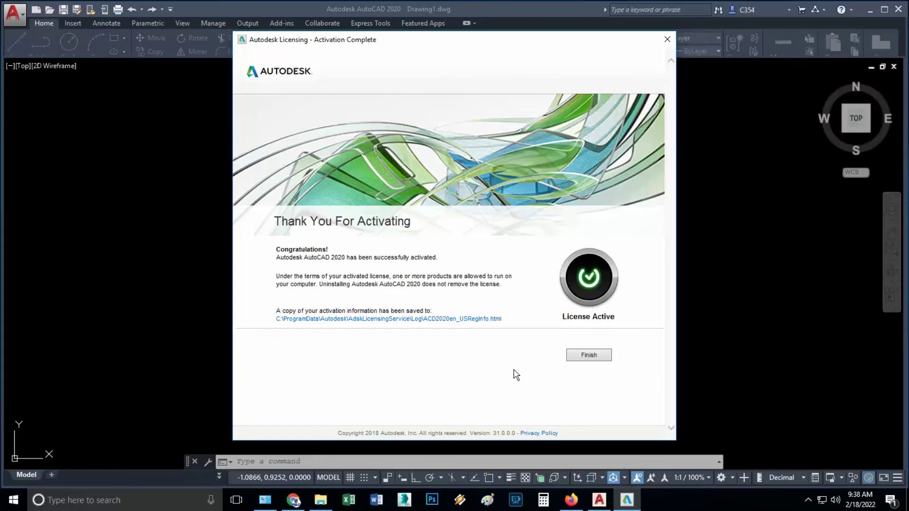
click(582, 354)
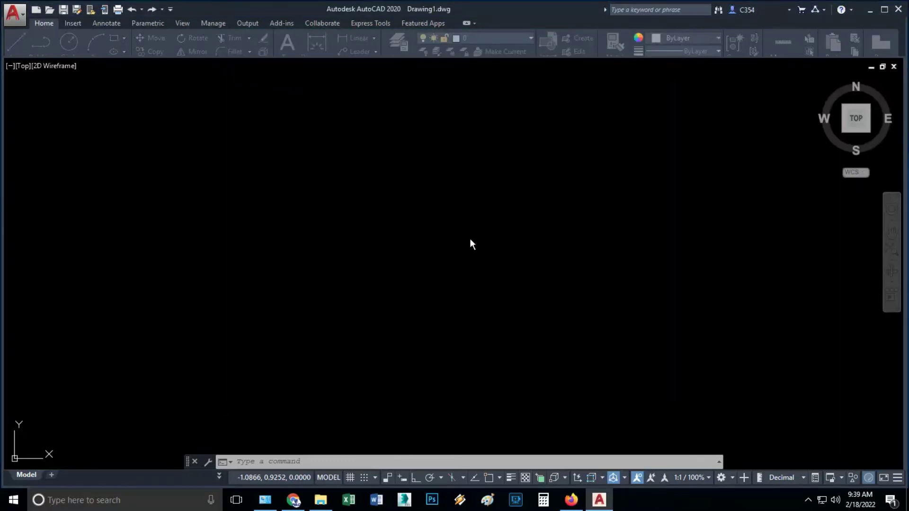
Dismiss the stray window, draw a circle in the upper-left canvas, then close AutoCAD.
click(460, 224)
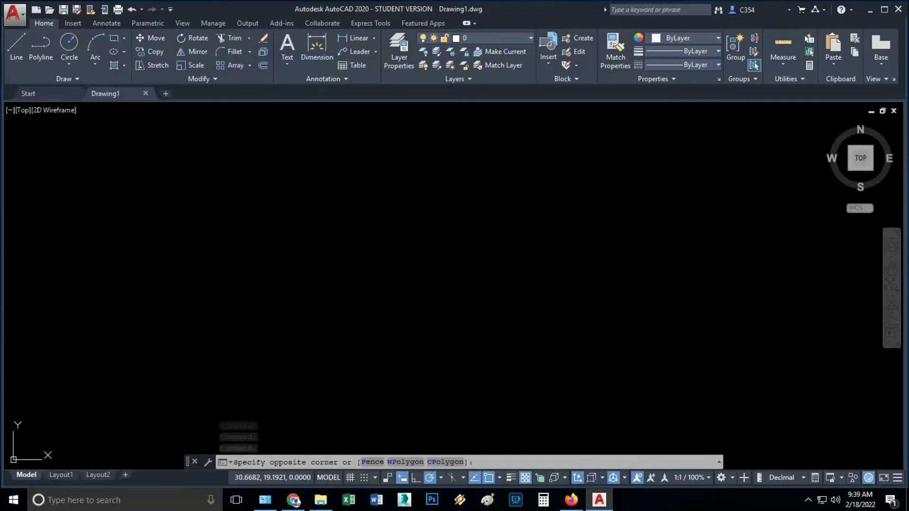
click(487, 264)
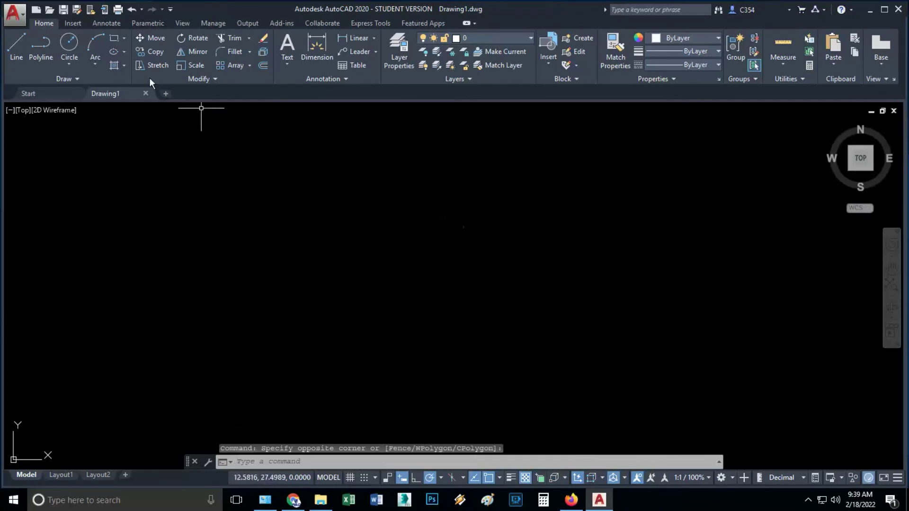
click(70, 43)
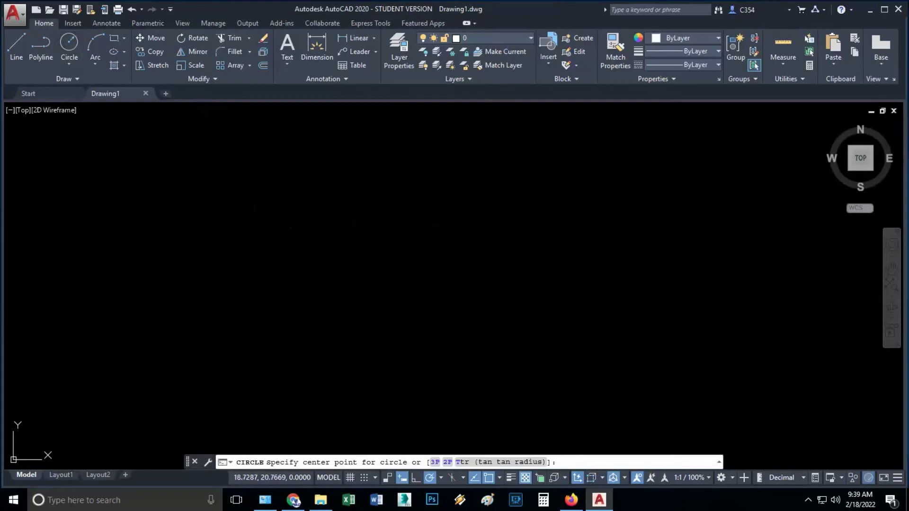
click(289, 205)
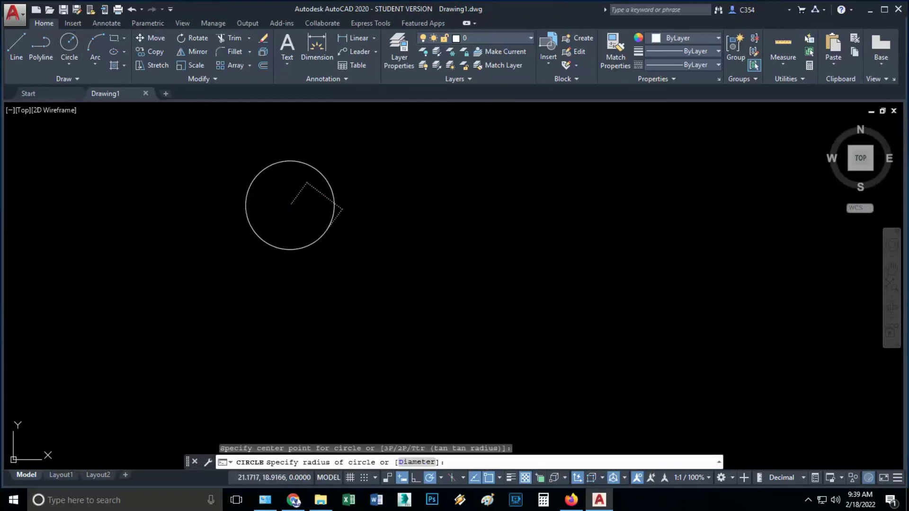
click(331, 189)
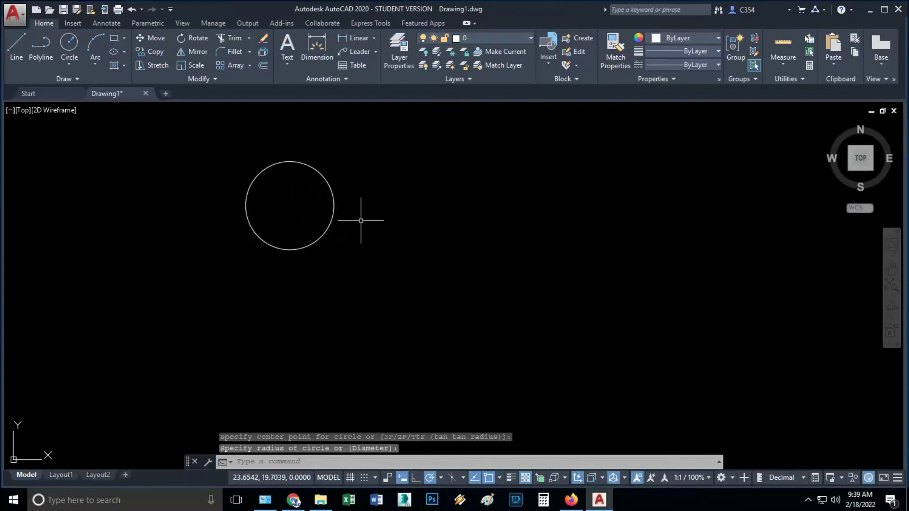
click(897, 9)
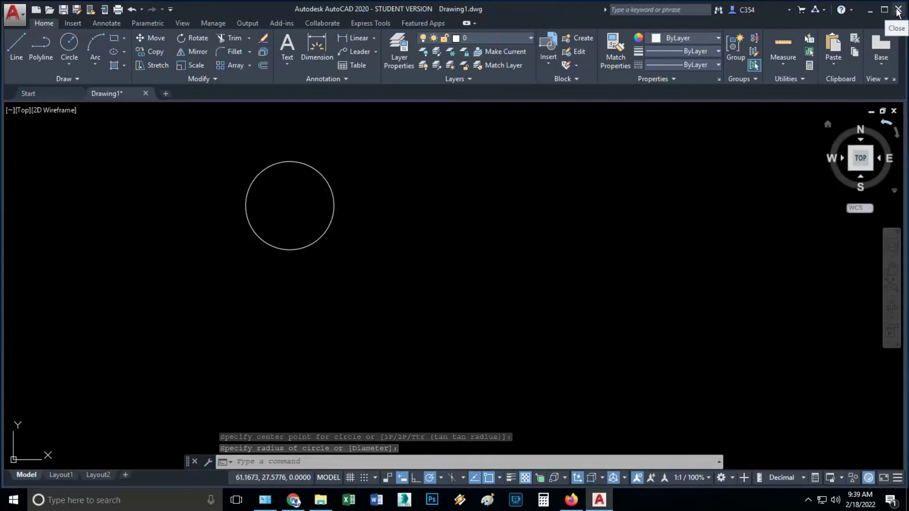
Decline saving changes to Drawing1.dwg.
click(475, 274)
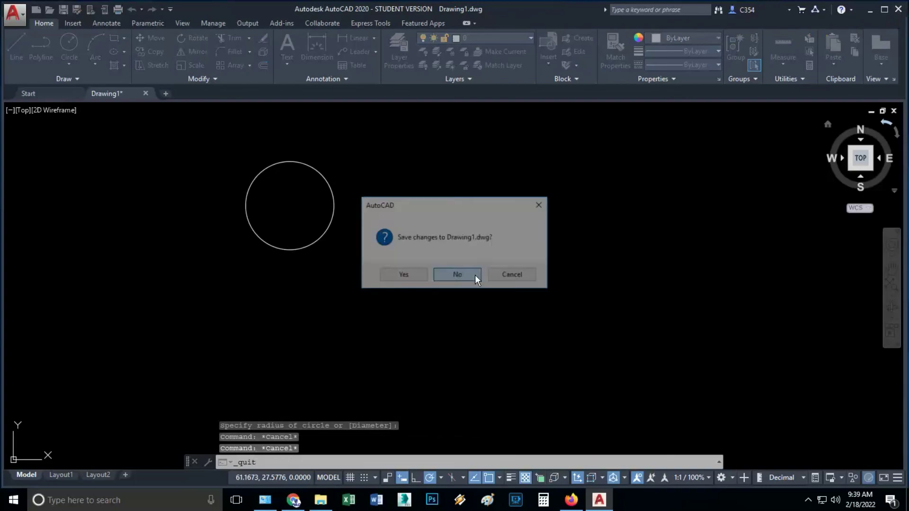